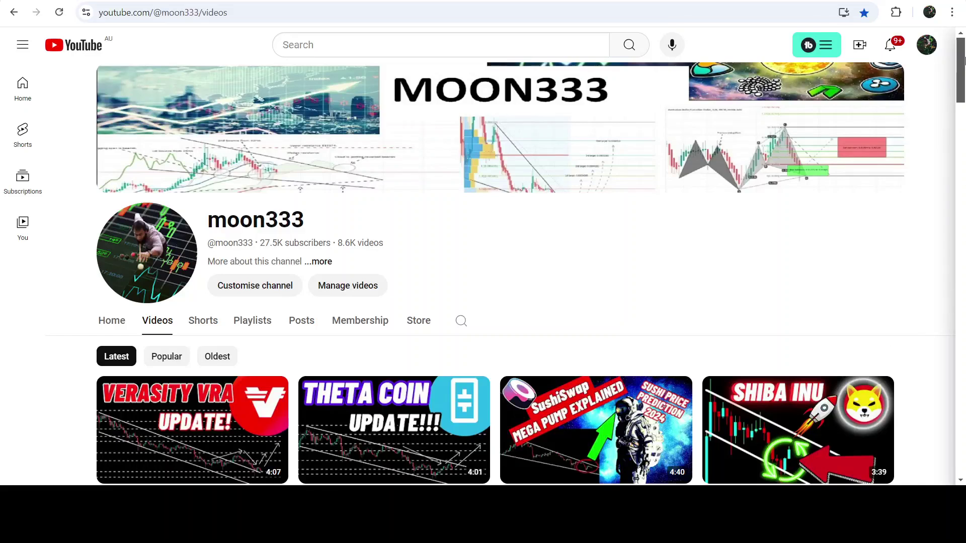
# Scroll down the channel's Videos page to look over the latest crypto videos
pyautogui.moveTo(965, 61); pyautogui.dragTo(965, 332)
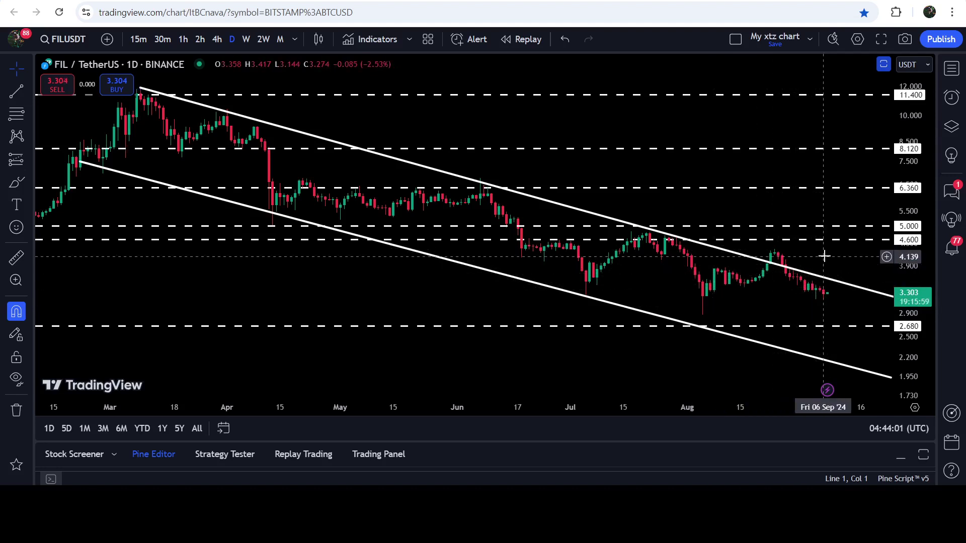
# Draw a rising support trendline from the Aug 5 low to near Sep 16, then maximize the Stoch pane
pyautogui.moveTo(827, 257); pyautogui.dragTo(740, 252)
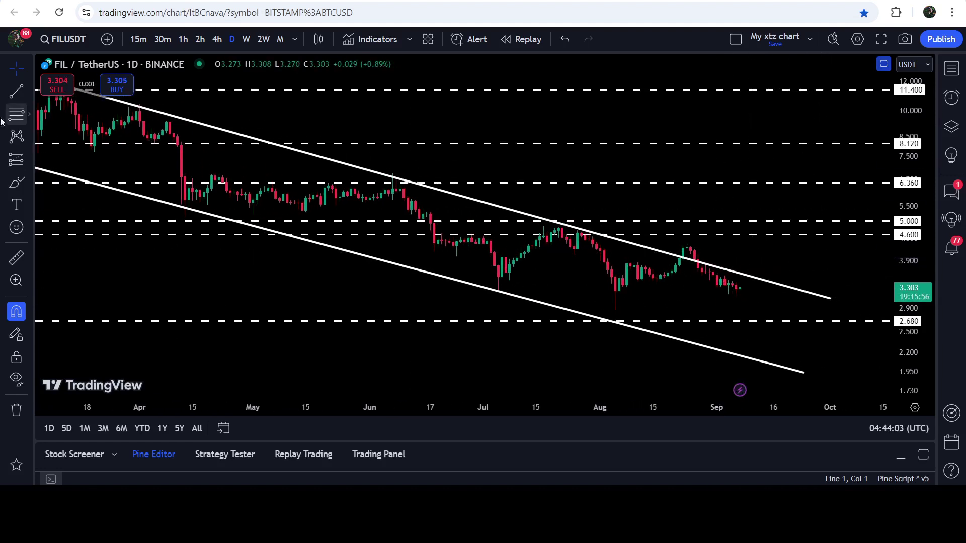
pyautogui.click(16, 91)
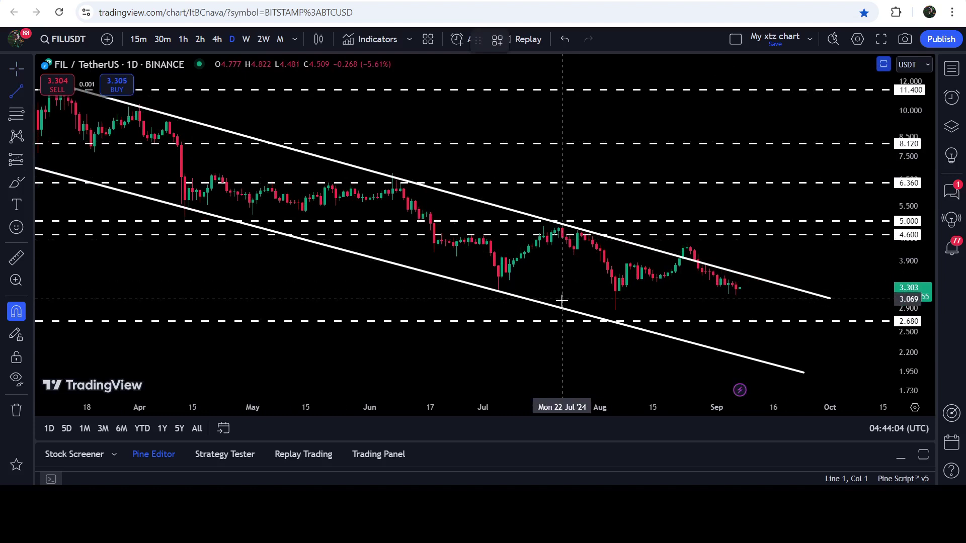
pyautogui.click(615, 308)
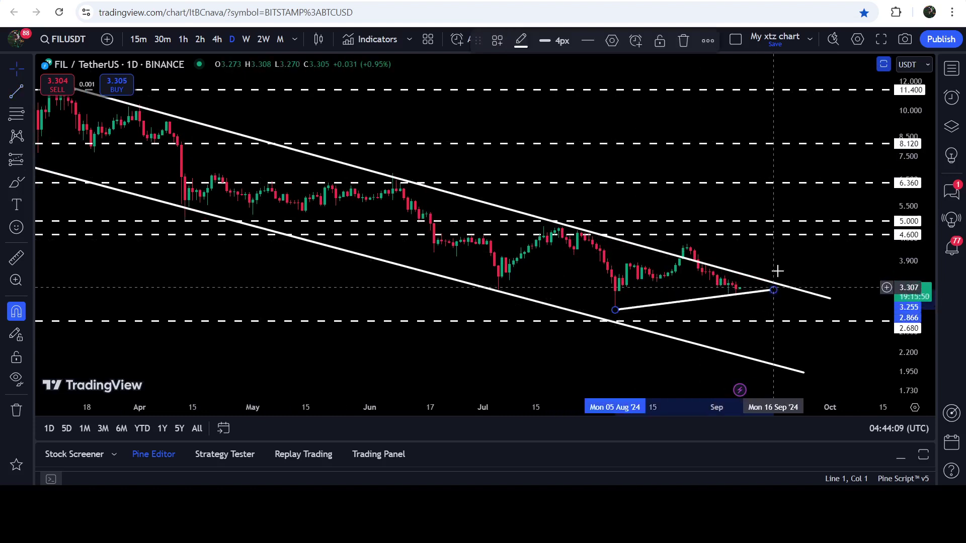
pyautogui.click(772, 290)
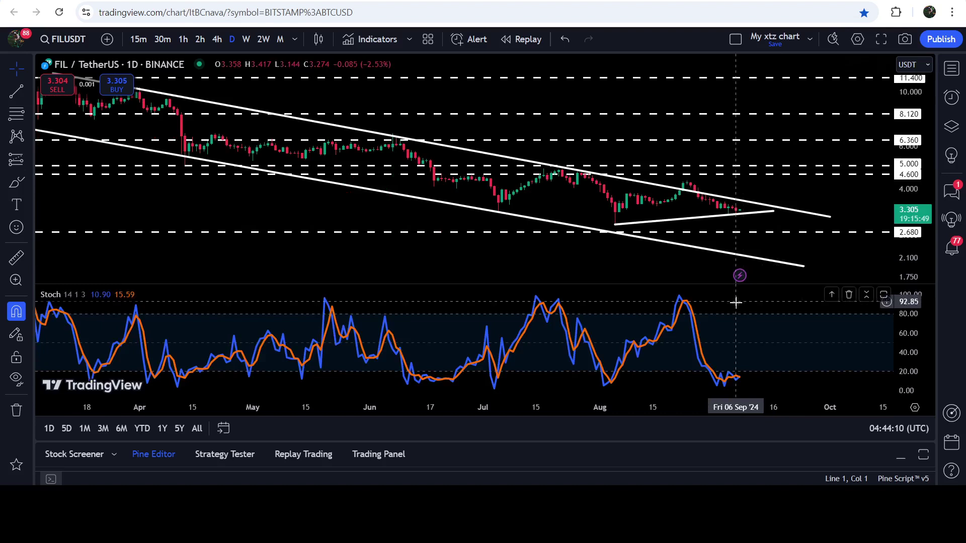
pyautogui.doubleClick(743, 333)
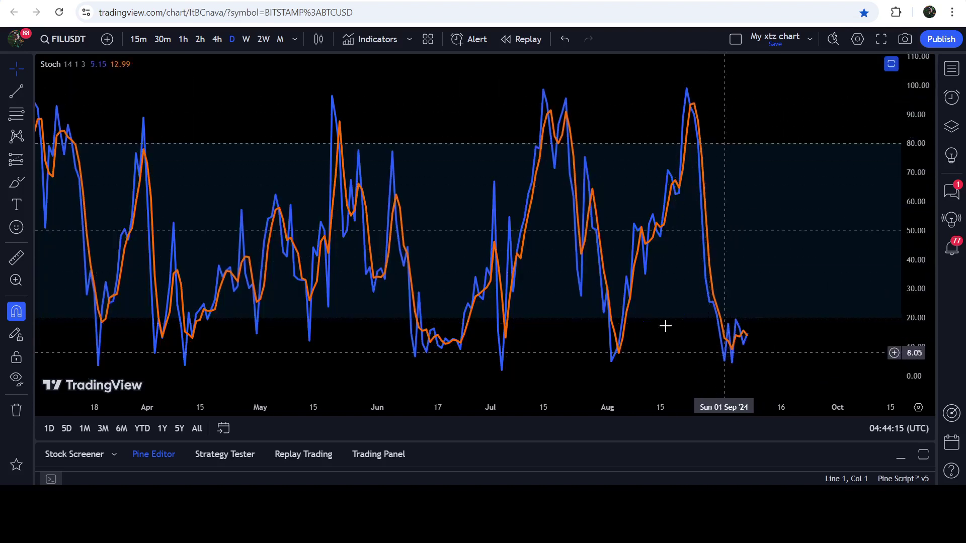
# Draw a flat stochastic trendline from the Aug 2 low to the Sep 12 low
pyautogui.click(16, 91)
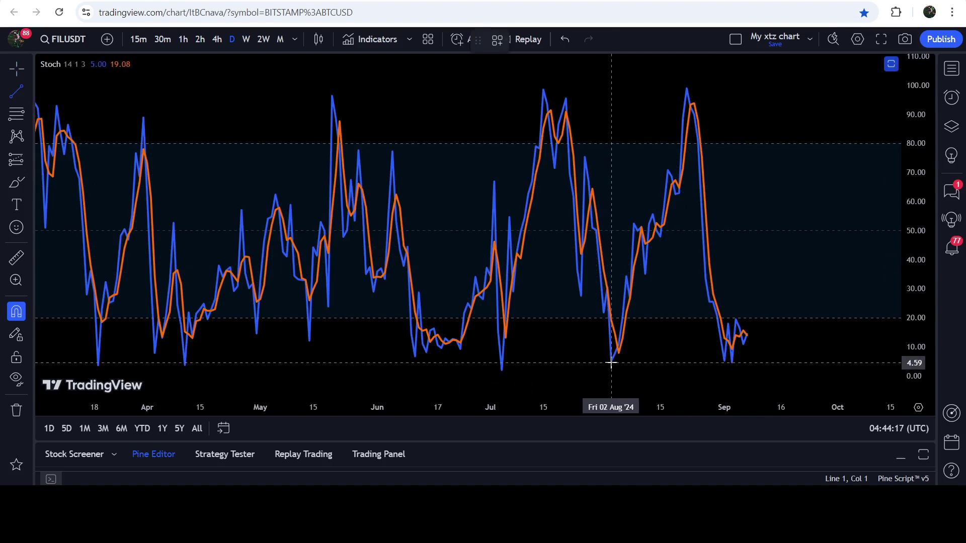
pyautogui.click(611, 363)
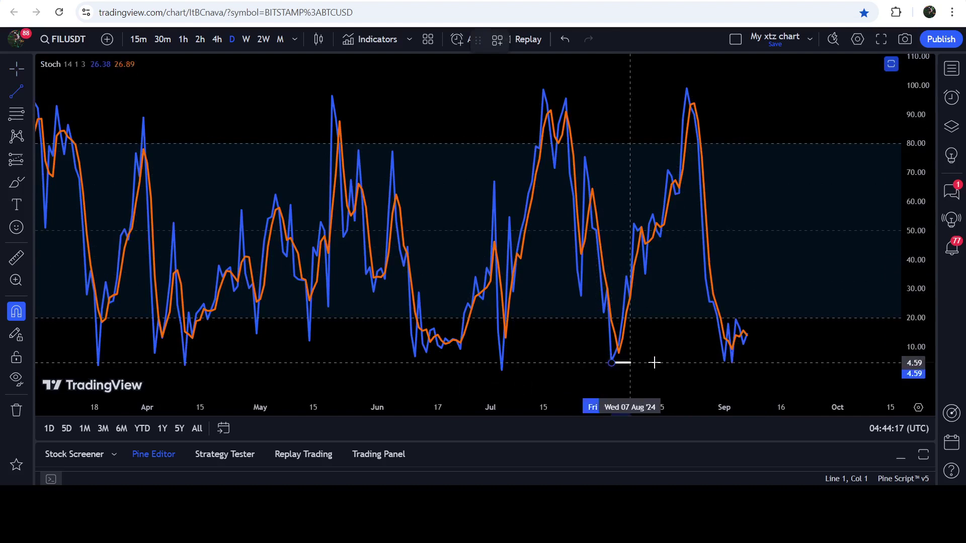
pyautogui.click(765, 363)
pyautogui.doubleClick(766, 272)
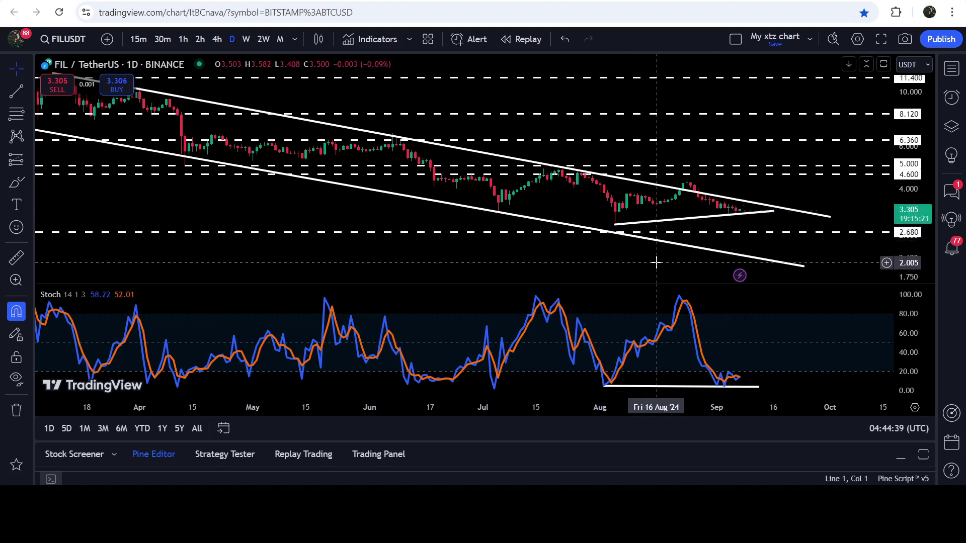
# Extend the stochastic line's right end to Sep 14, then enlarge the price pane
pyautogui.doubleClick(758, 359)
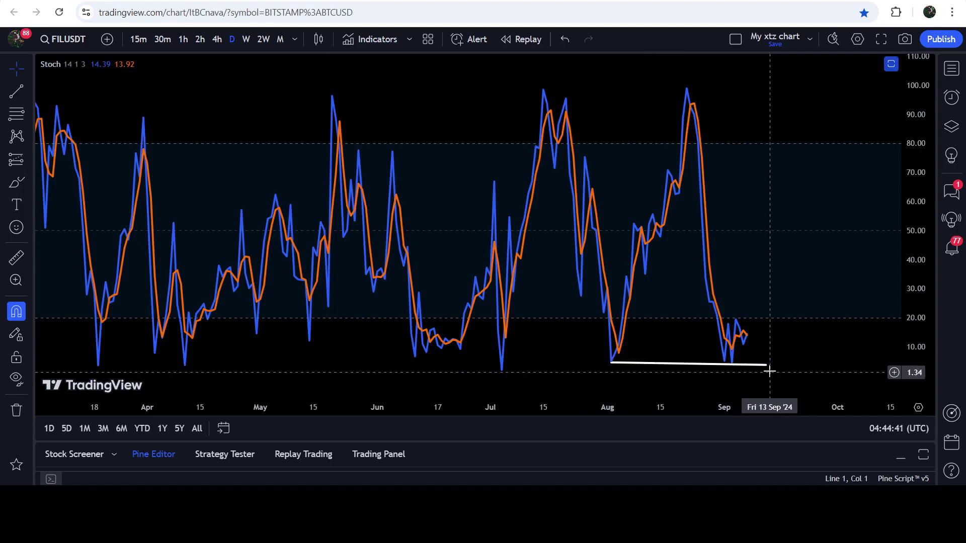
pyautogui.moveTo(767, 367); pyautogui.dragTo(774, 367)
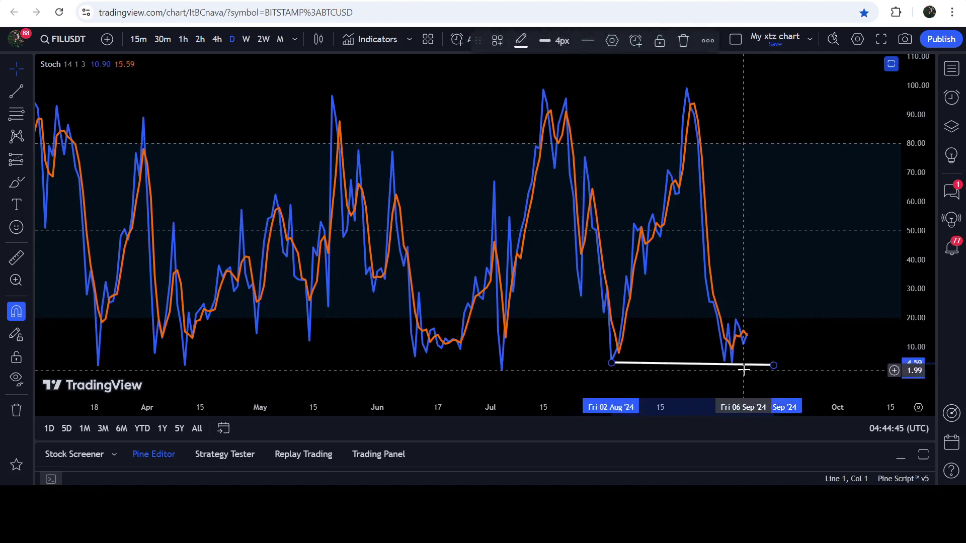
pyautogui.doubleClick(759, 196)
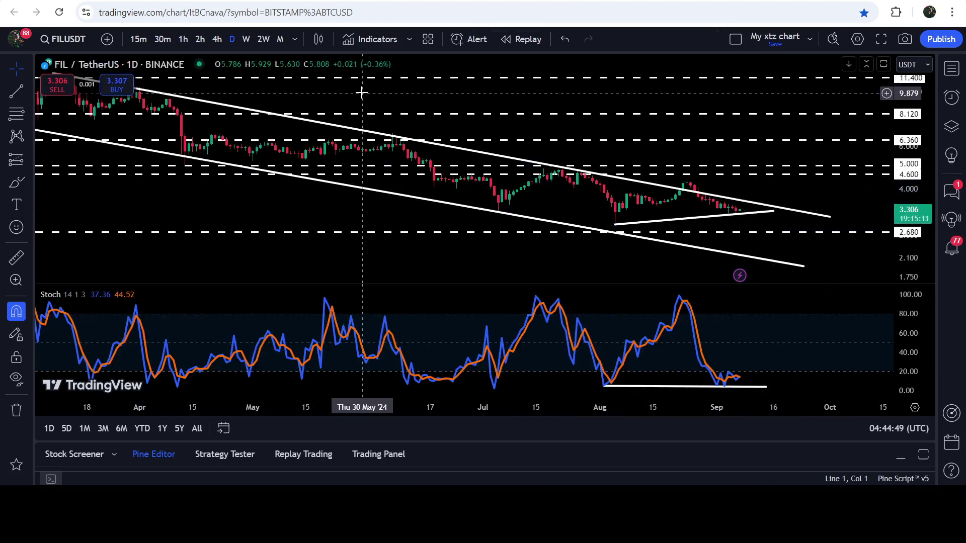
pyautogui.doubleClick(397, 117)
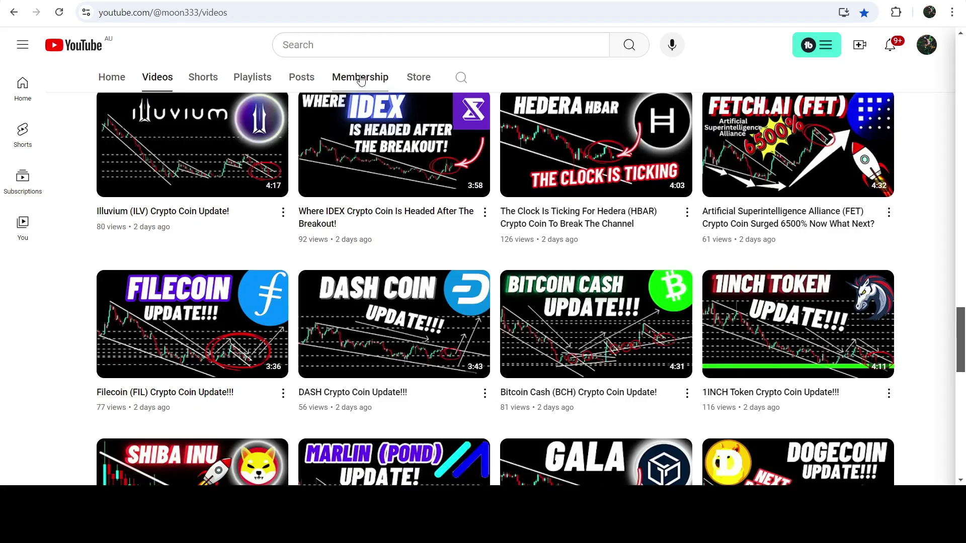
# Show the Membership tab and scroll through the members-only trade-signal posts
pyautogui.click(360, 77)
pyautogui.scroll(-5, 503, 360)
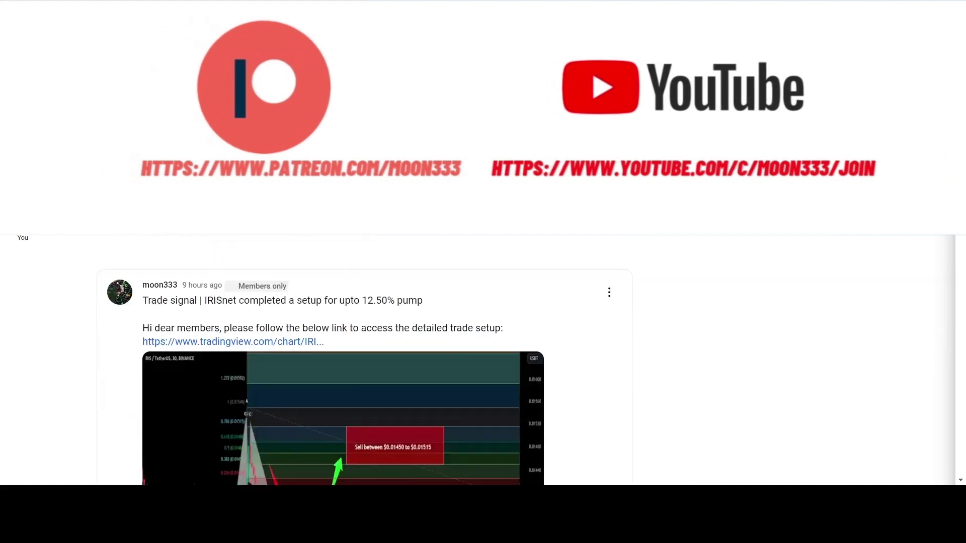
pyautogui.scroll(-15, 364, 360)
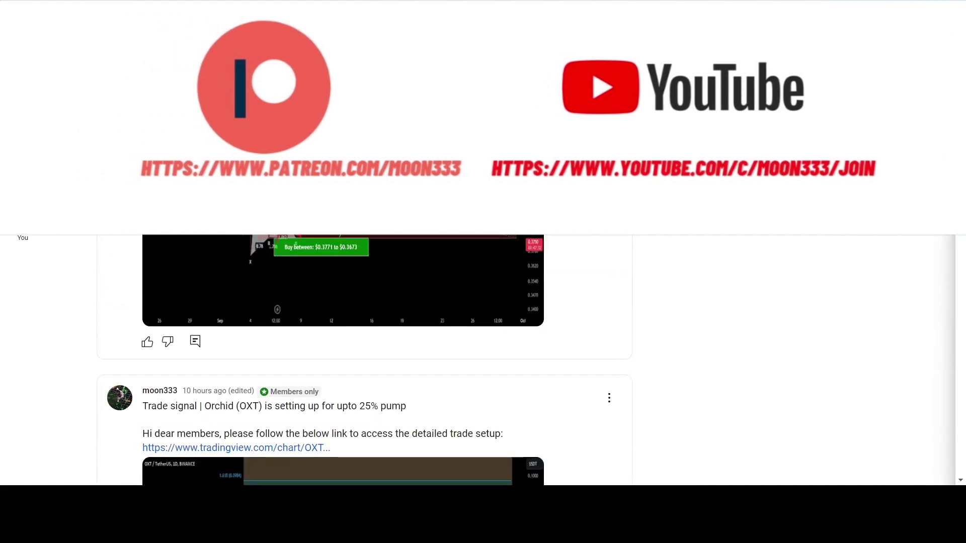
pyautogui.scroll(-5, 365, 360)
pyautogui.scroll(-20, 364, 360)
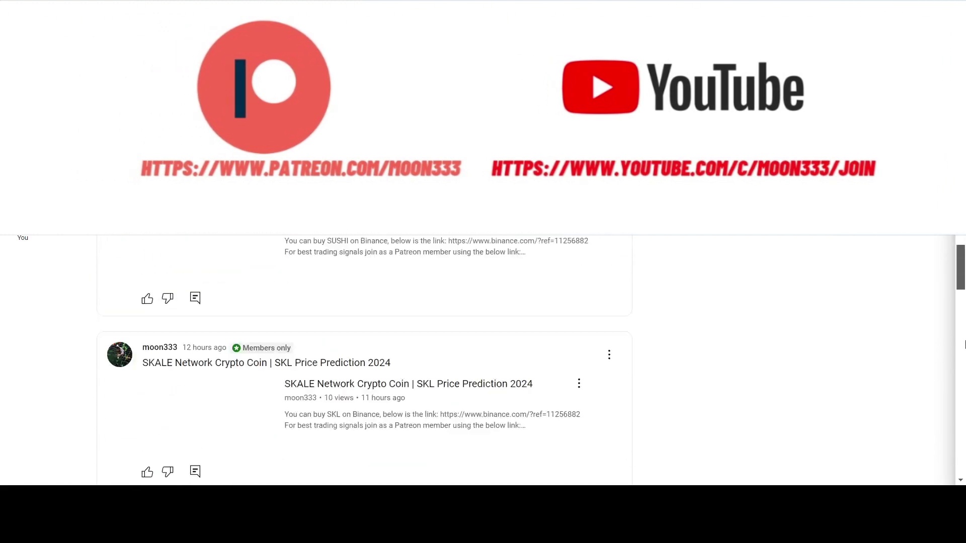
pyautogui.scroll(-10, 936, 438)
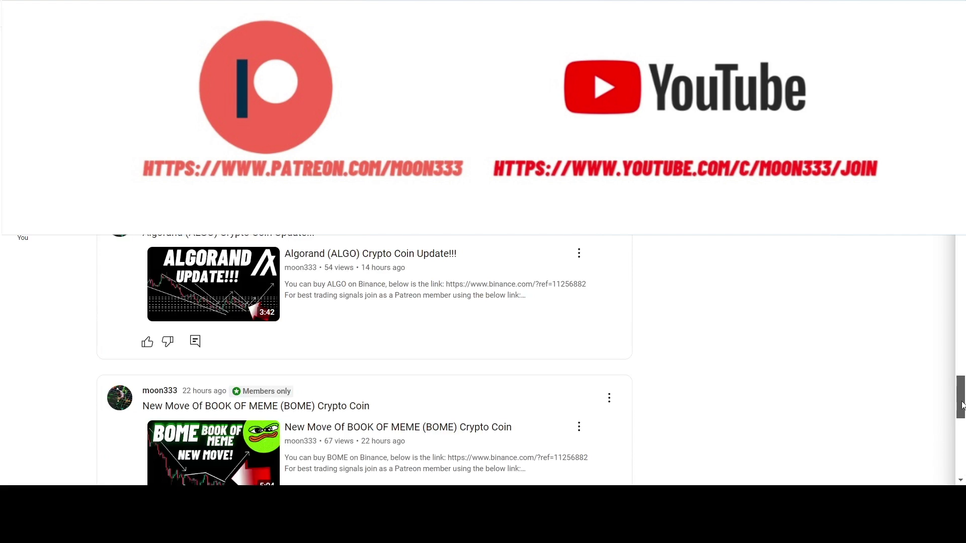
pyautogui.scroll(-5, 956, 432)
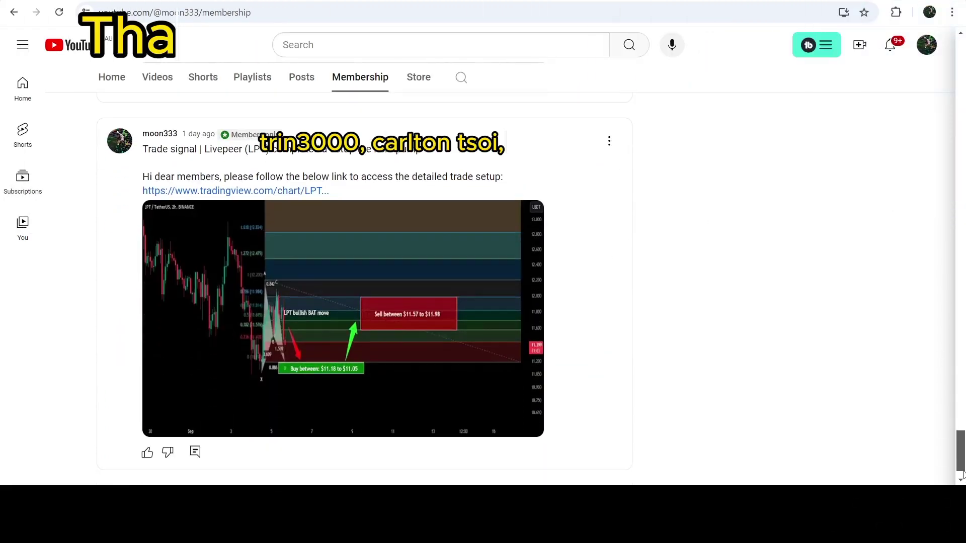
pyautogui.scroll(-8, 802, 360)
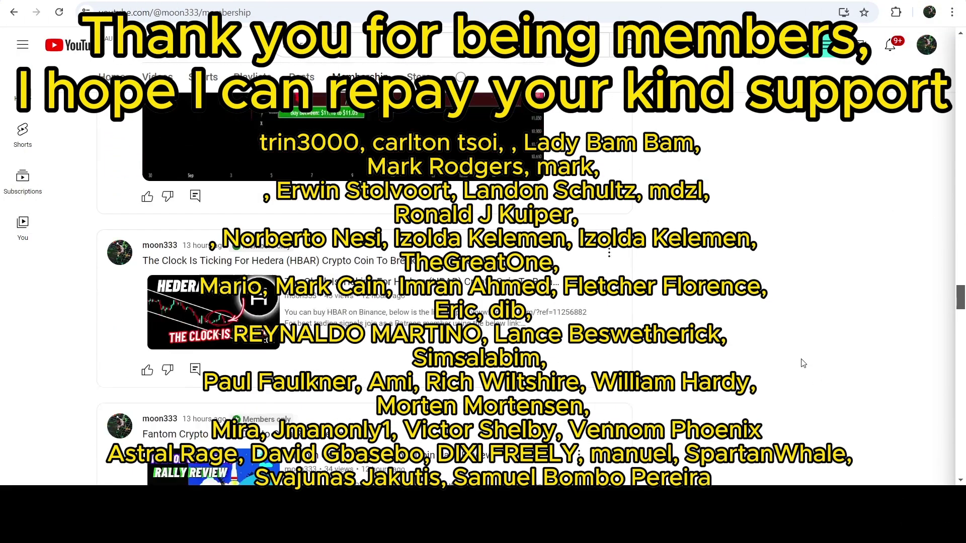
pyautogui.scroll(-15, 803, 358)
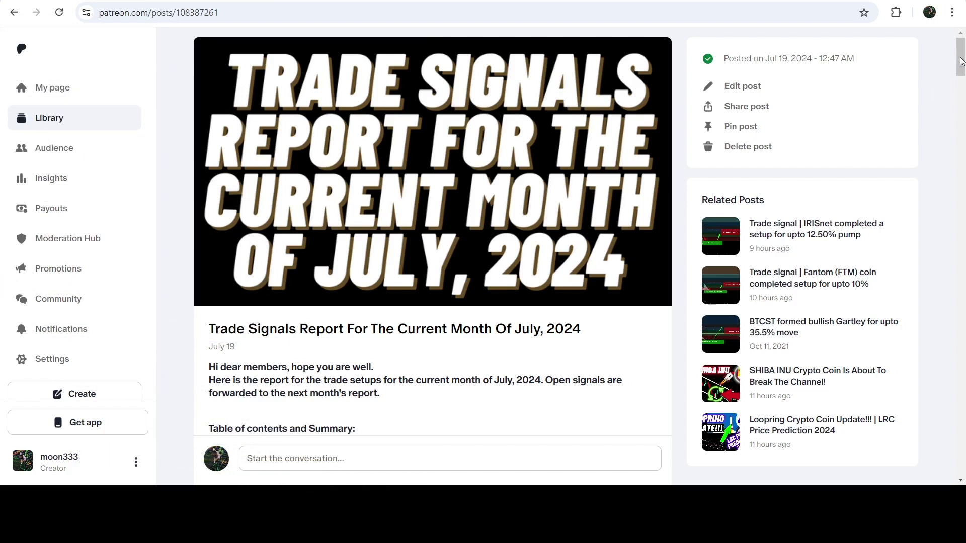
# Scroll the July report's signal links and open the GMX trade signal idea
pyautogui.moveTo(961, 60); pyautogui.dragTo(963, 155)
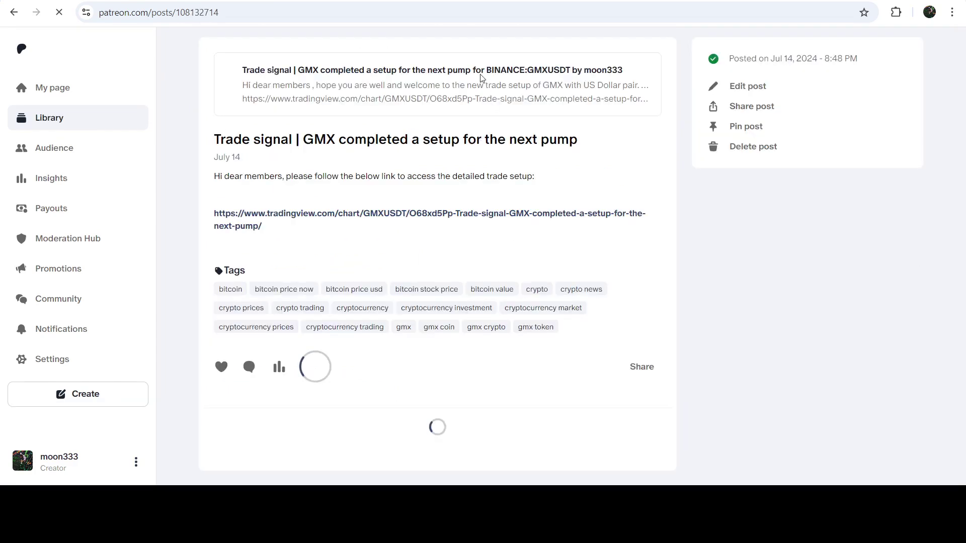
pyautogui.click(480, 78)
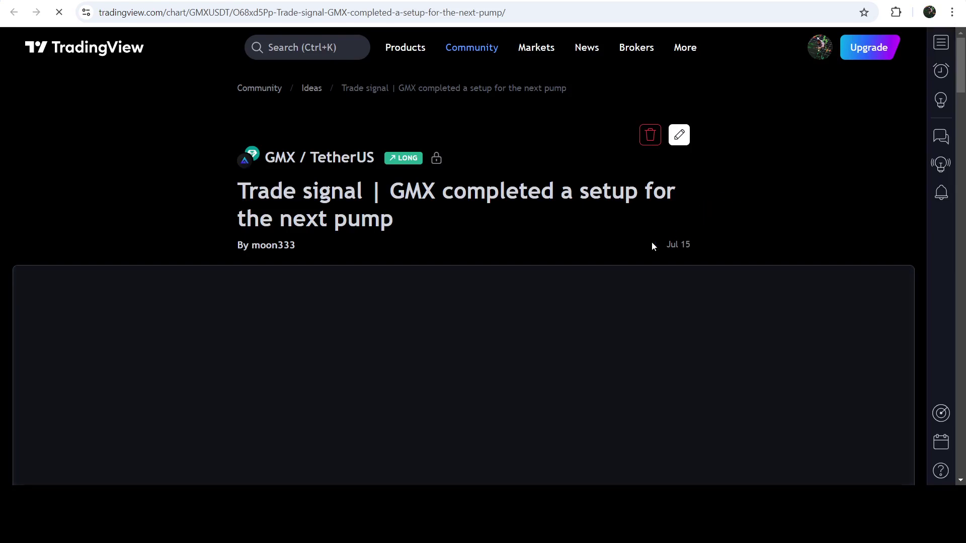
# Highlight the GMX idea's buy $25.12–$24.80, sell $25.40–$26.04 and stop-loss lines
pyautogui.moveTo(651, 242); pyautogui.dragTo(702, 247)
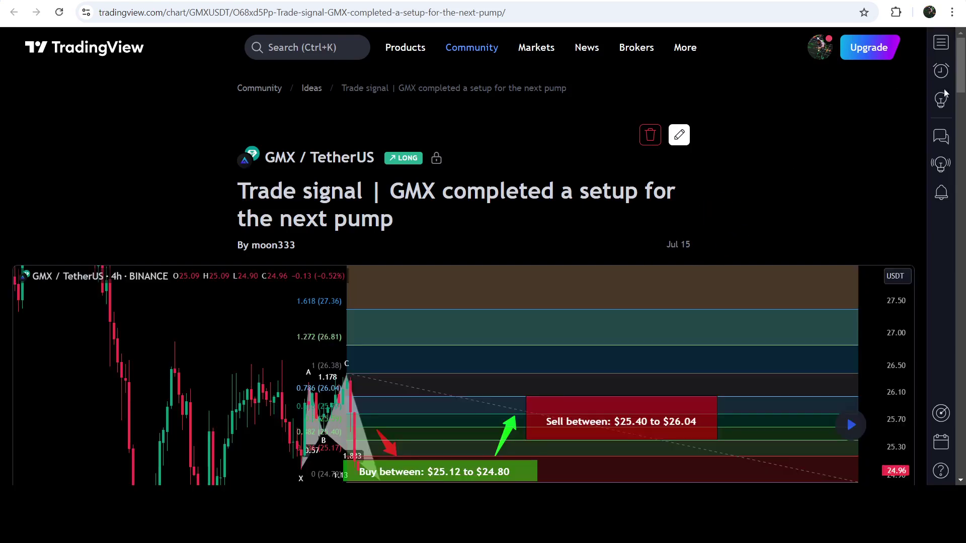
pyautogui.moveTo(961, 74); pyautogui.dragTo(963, 209)
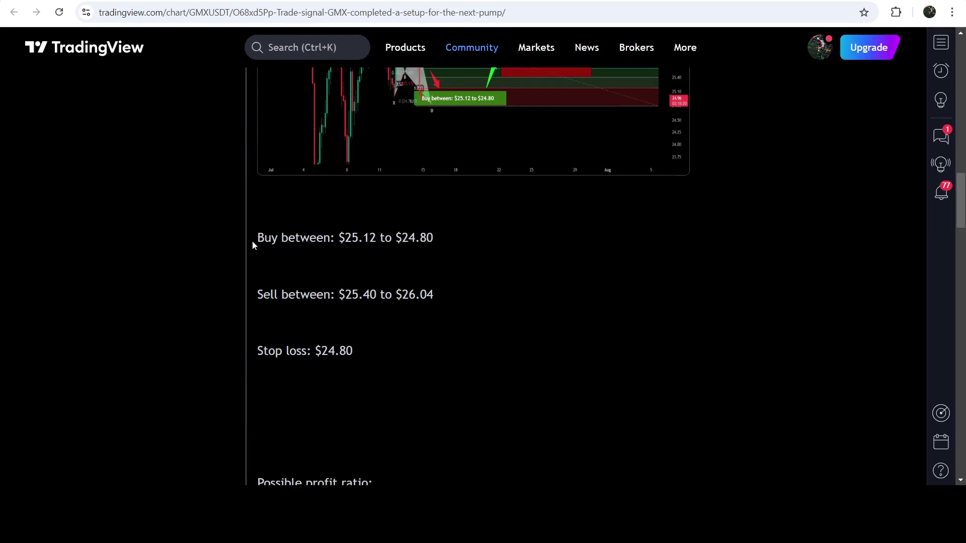
pyautogui.moveTo(252, 245); pyautogui.dragTo(444, 249)
pyautogui.moveTo(247, 302); pyautogui.dragTo(428, 294)
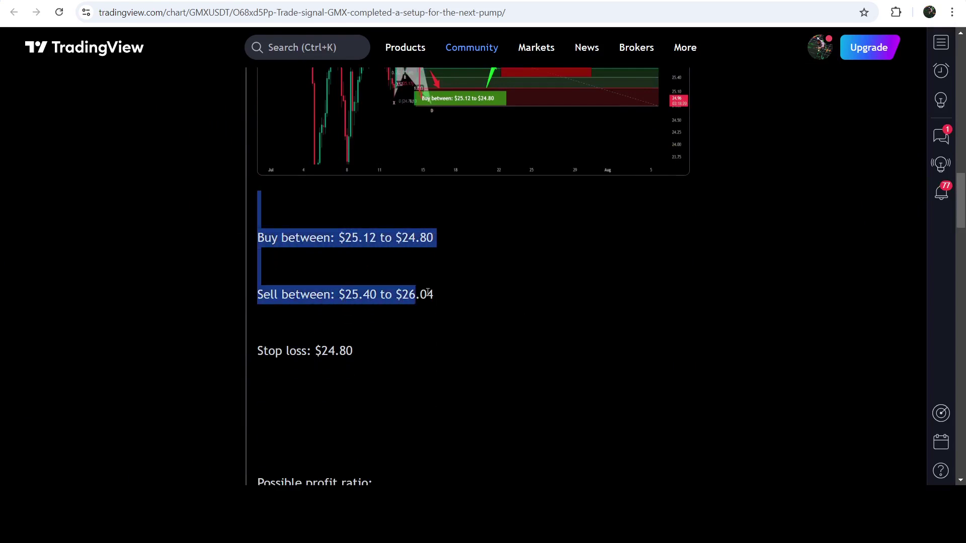
pyautogui.moveTo(257, 351); pyautogui.dragTo(373, 353)
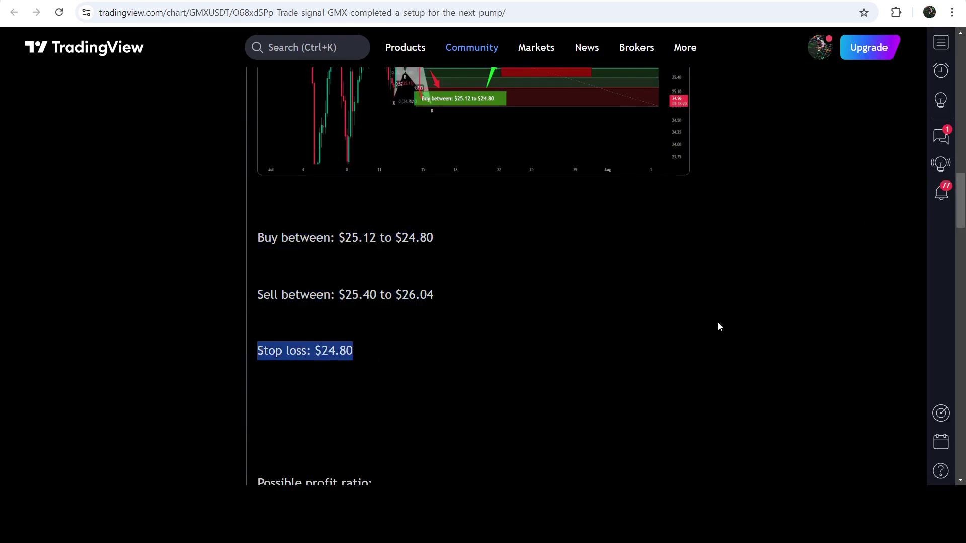
pyautogui.moveTo(961, 222); pyautogui.dragTo(963, 94)
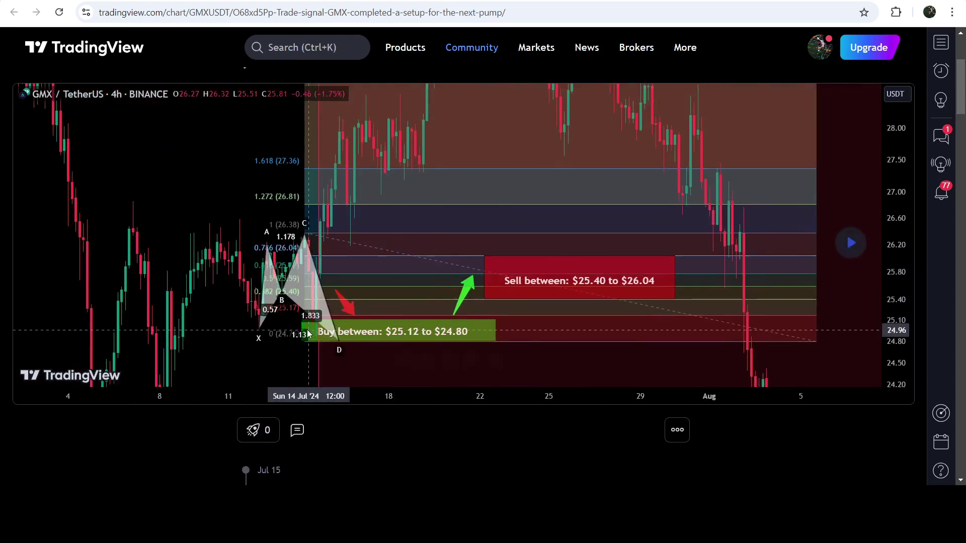
pyautogui.moveTo(309, 335); pyautogui.dragTo(495, 344)
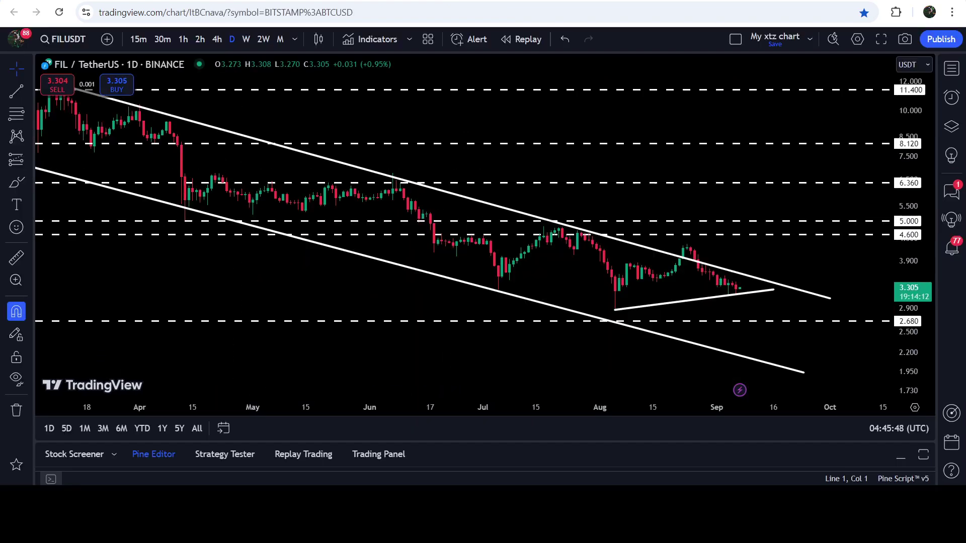
# Pan the FIL chart to mid-September, sketch freehand strokes over the price swings, and delete them
pyautogui.moveTo(298, 282); pyautogui.dragTo(427, 304)
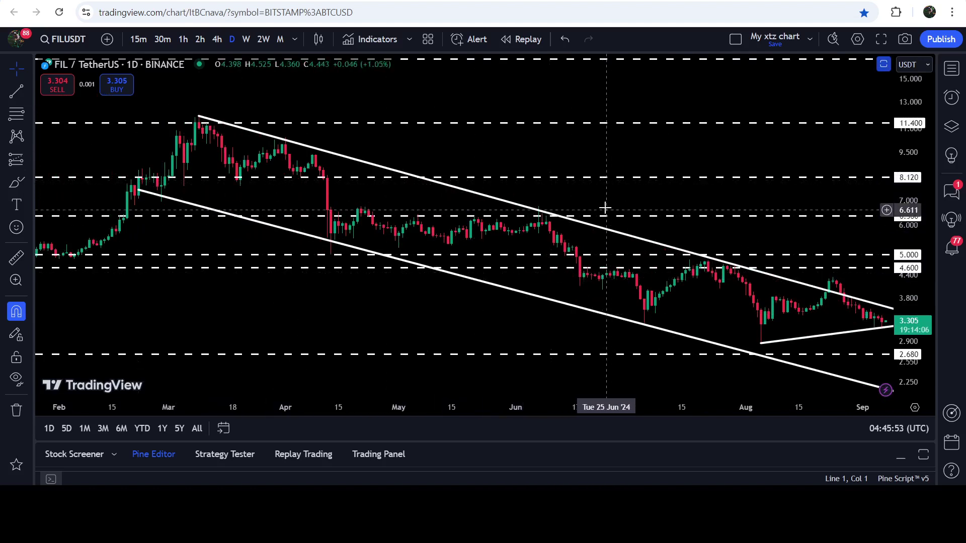
pyautogui.moveTo(592, 194); pyautogui.dragTo(547, 187)
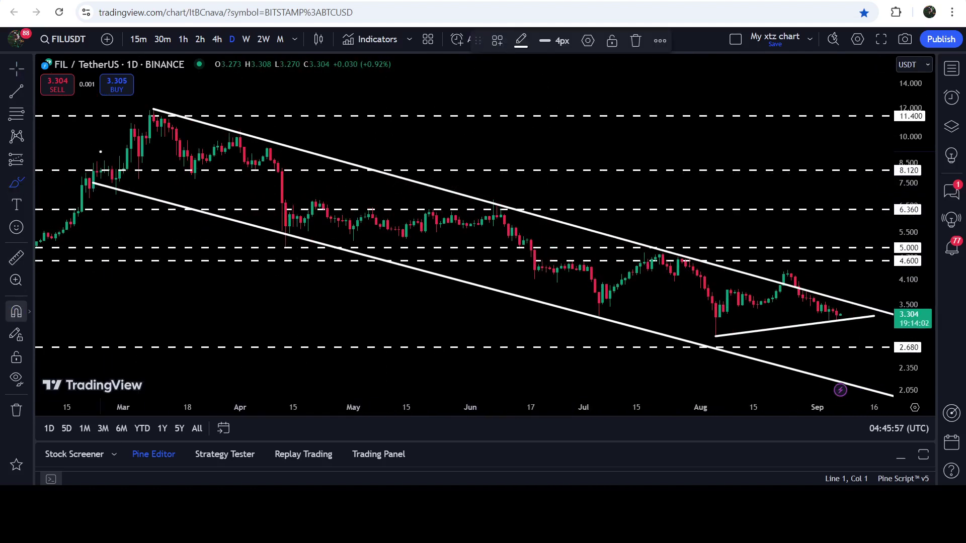
pyautogui.moveTo(102, 155)
pyautogui.mouseDown()
pyautogui.moveTo(119, 190)
pyautogui.moveTo(171, 113)
pyautogui.moveTo(196, 170)
pyautogui.moveTo(247, 143)
pyautogui.moveTo(279, 147)
pyautogui.moveTo(288, 221)
pyautogui.moveTo(328, 212)
pyautogui.moveTo(395, 242)
pyautogui.moveTo(504, 210)
pyautogui.moveTo(598, 303)
pyautogui.moveTo(633, 298)
pyautogui.moveTo(684, 261)
pyautogui.moveTo(712, 322)
pyautogui.mouseUp()
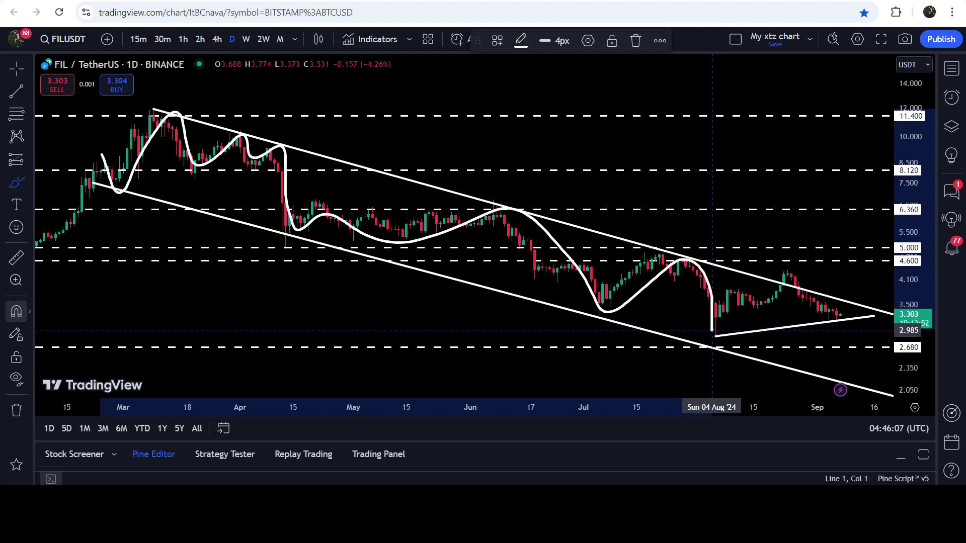
pyautogui.moveTo(712, 331)
pyautogui.mouseDown()
pyautogui.moveTo(805, 273)
pyautogui.moveTo(818, 307)
pyautogui.mouseUp()
pyautogui.press('Delete')
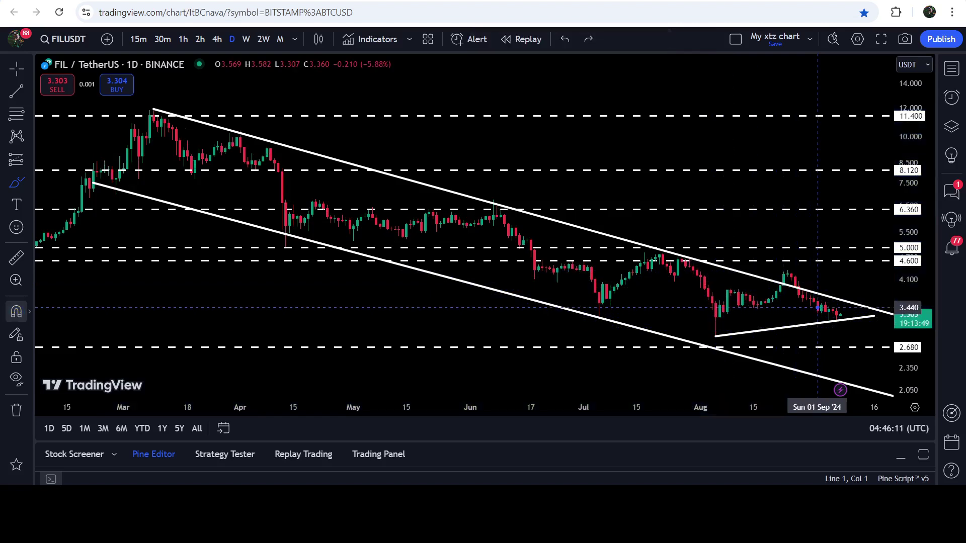
# Circle the July and August channel lows, then undo the marks to restore the Stoch pane
pyautogui.moveTo(469, 379)
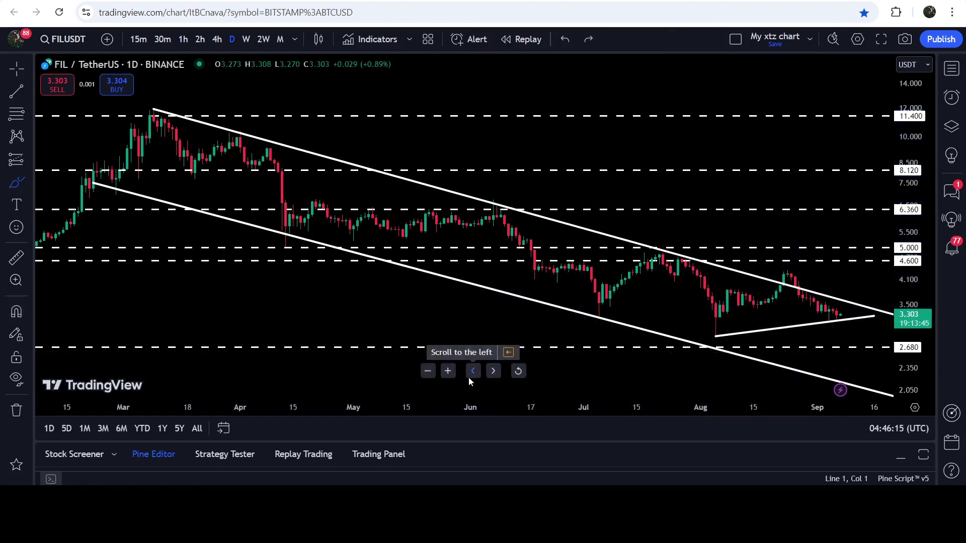
pyautogui.moveTo(692, 323)
pyautogui.mouseDown()
pyautogui.moveTo(736, 327)
pyautogui.moveTo(702, 342)
pyautogui.moveTo(708, 318)
pyautogui.mouseUp()
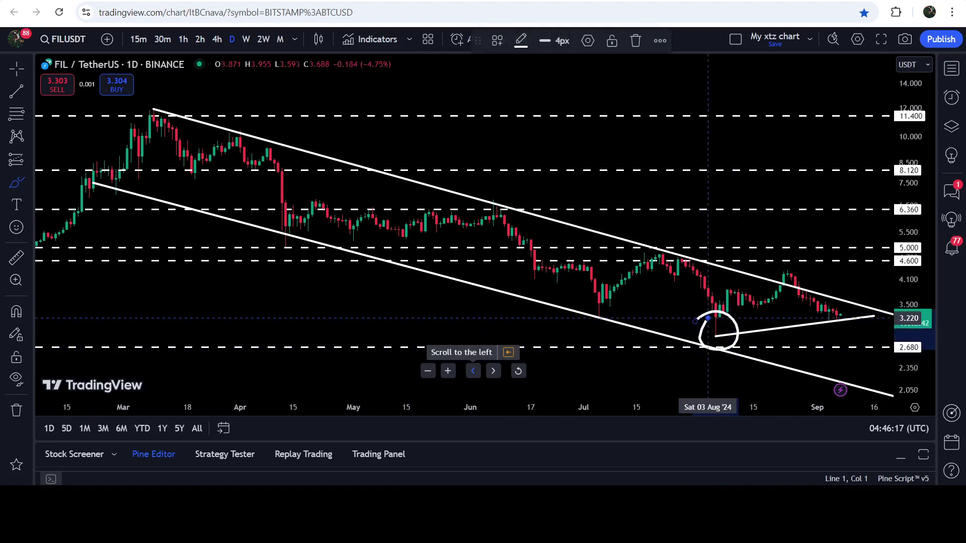
pyautogui.press('Delete')
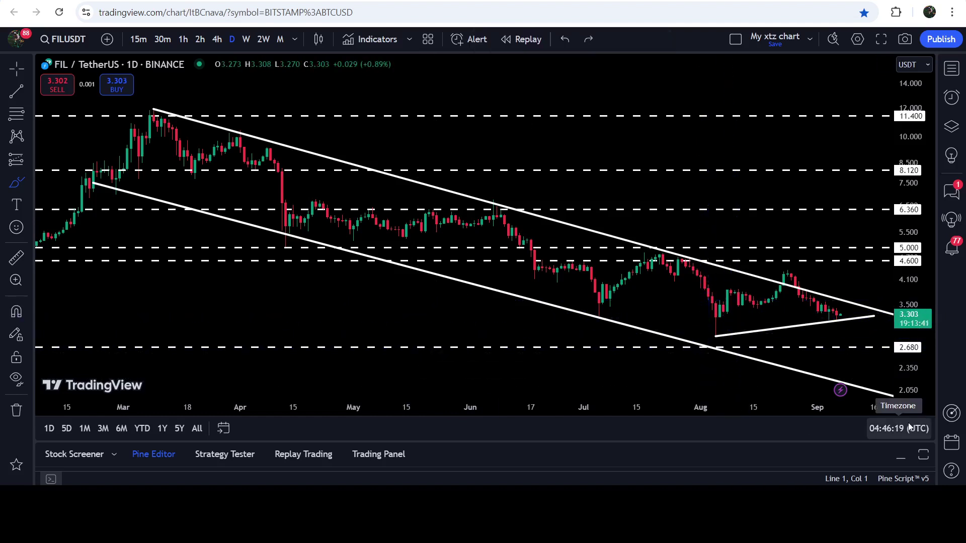
pyautogui.moveTo(581, 317); pyautogui.dragTo(588, 308)
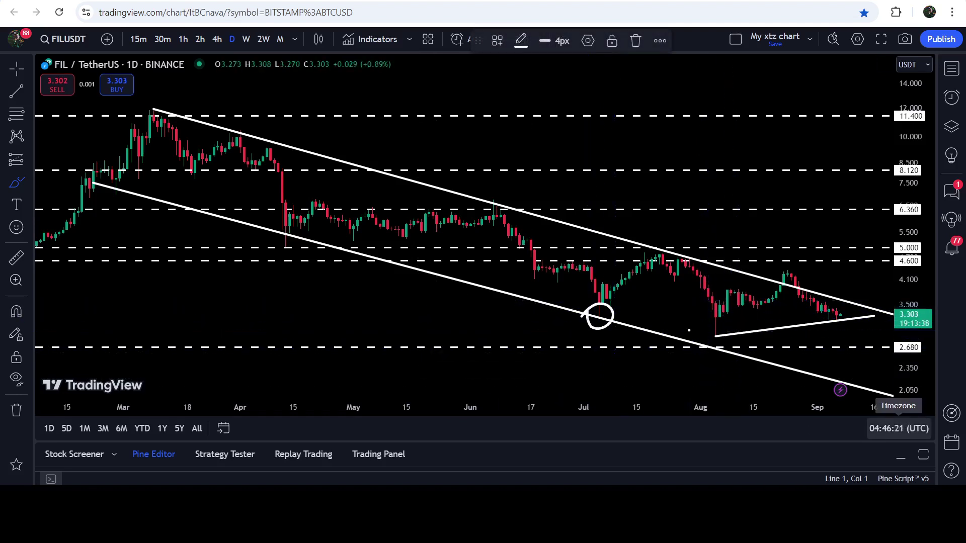
pyautogui.moveTo(694, 327); pyautogui.dragTo(700, 322)
pyautogui.hotkey('ctrl', 'z')
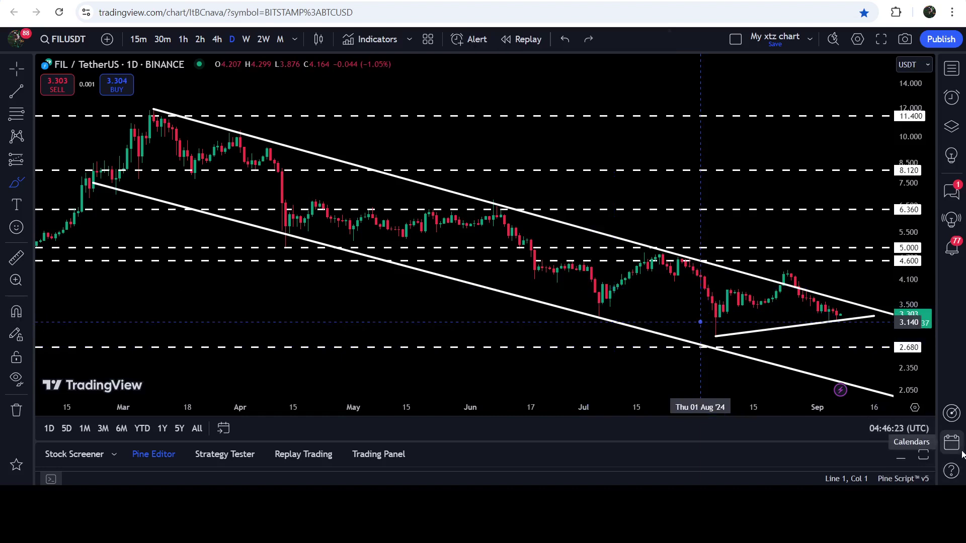
pyautogui.hotkey('ctrl', 'z')
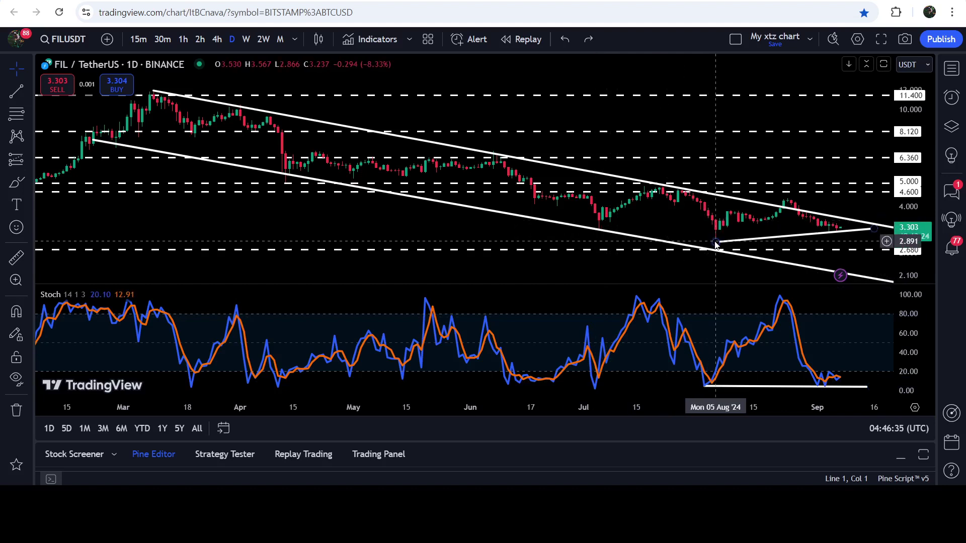
pyautogui.doubleClick(685, 225)
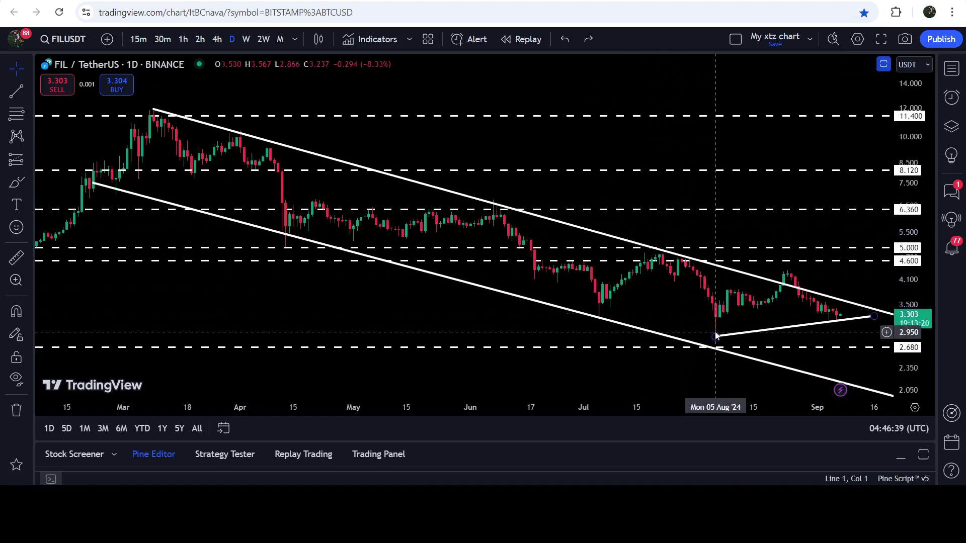
pyautogui.click(16, 256)
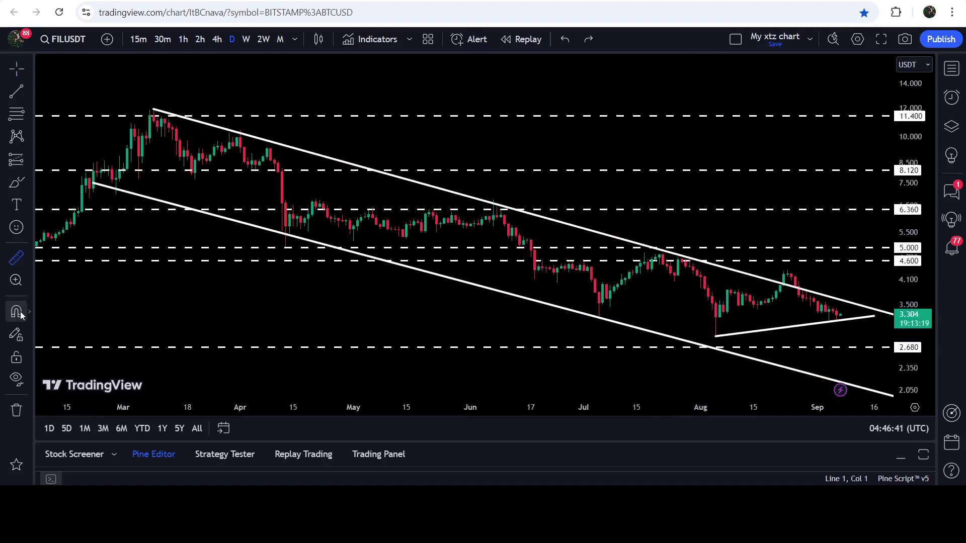
pyautogui.click(718, 338)
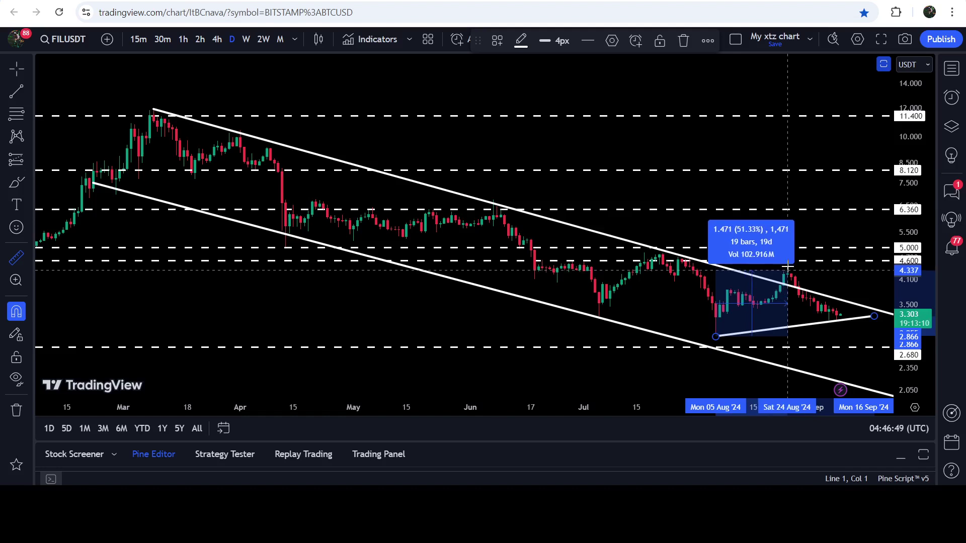
pyautogui.click(788, 266)
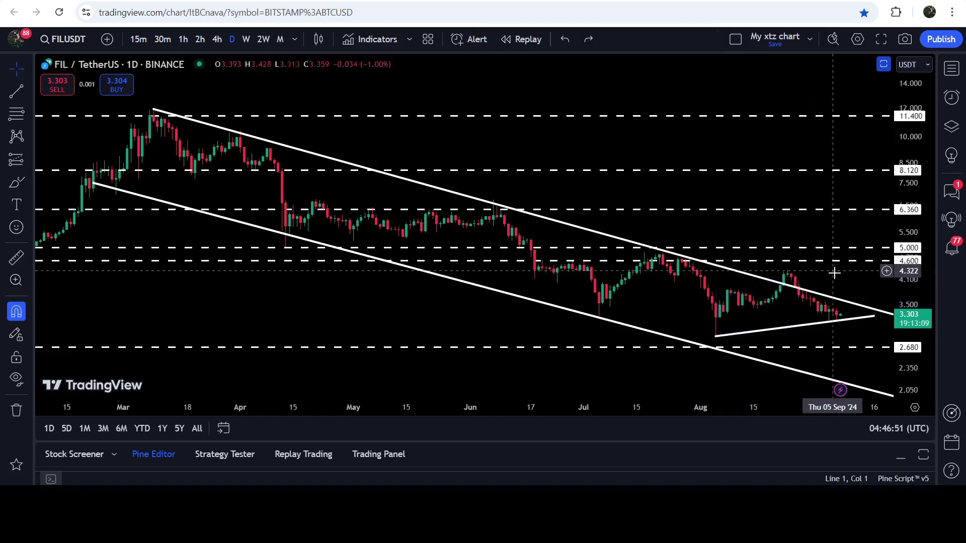
pyautogui.moveTo(834, 272); pyautogui.dragTo(756, 269)
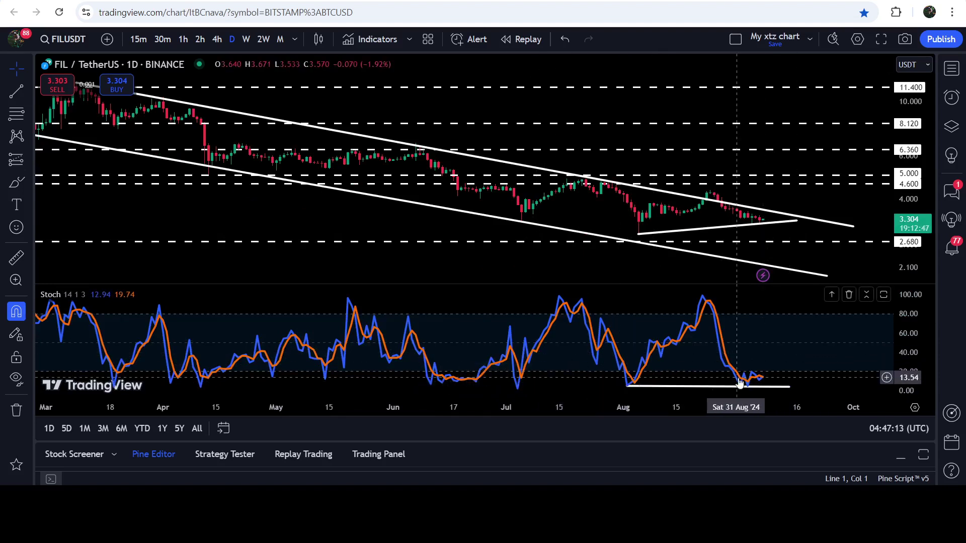
# Maximize the FIL price pane over the Stoch pane and pan to show the channel's March high
pyautogui.doubleClick(768, 354)
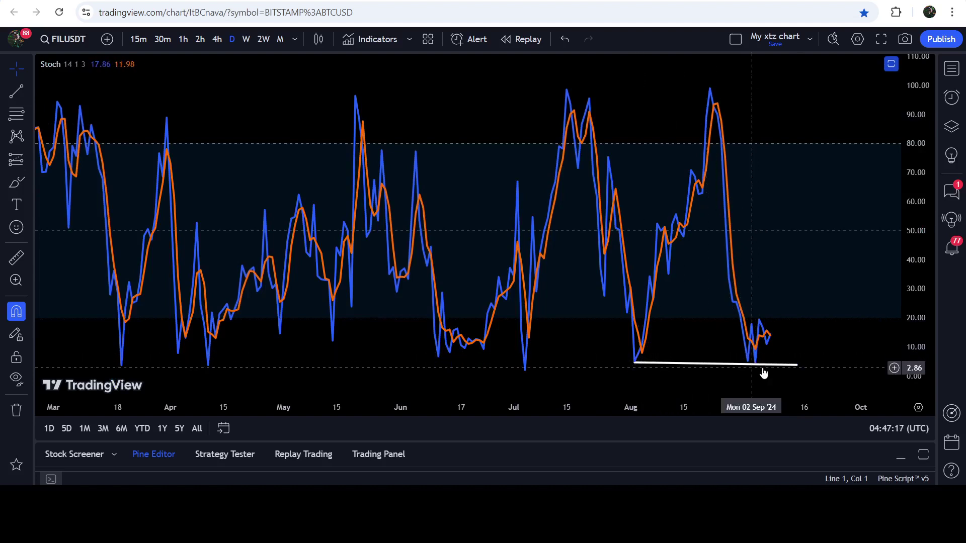
pyautogui.doubleClick(785, 301)
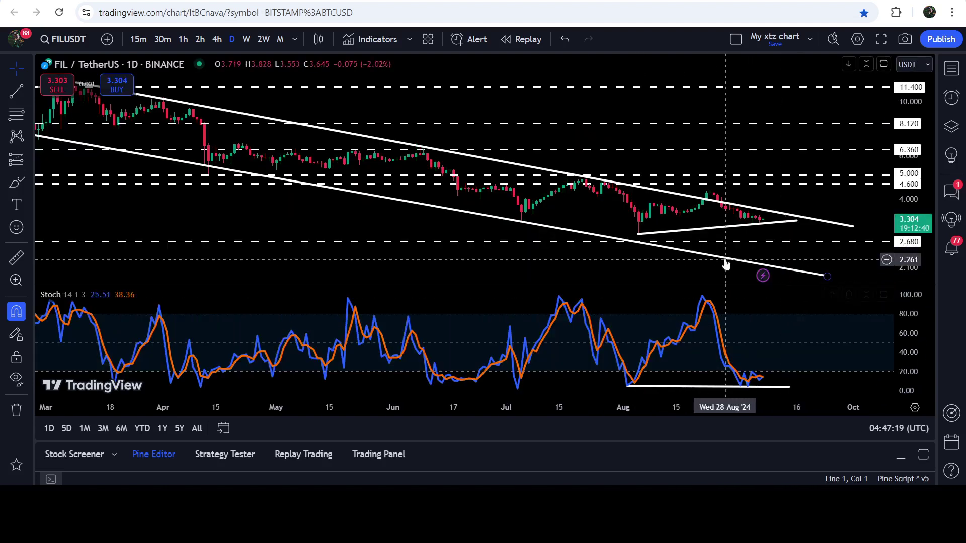
pyautogui.doubleClick(782, 236)
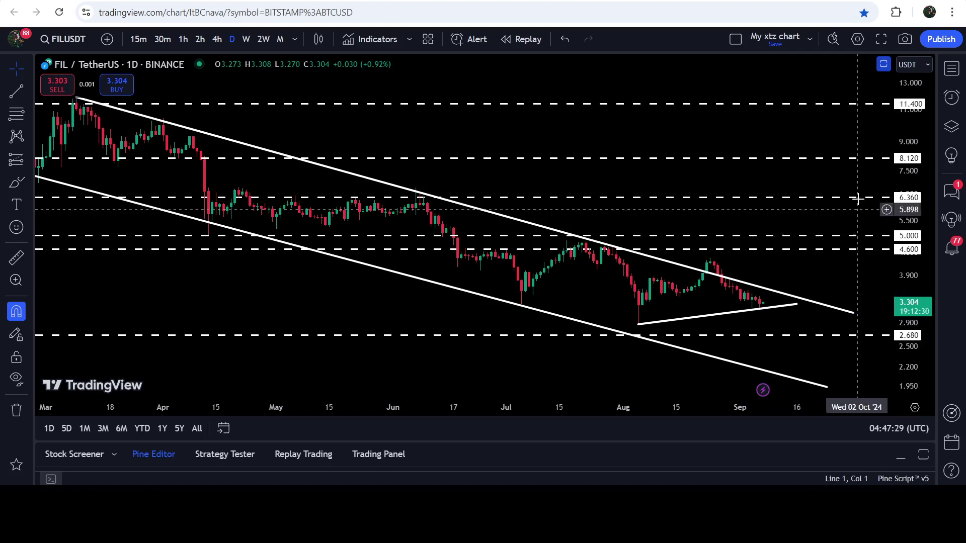
pyautogui.scroll(-1, 896, 163)
pyautogui.moveTo(362, 141); pyautogui.dragTo(418, 148)
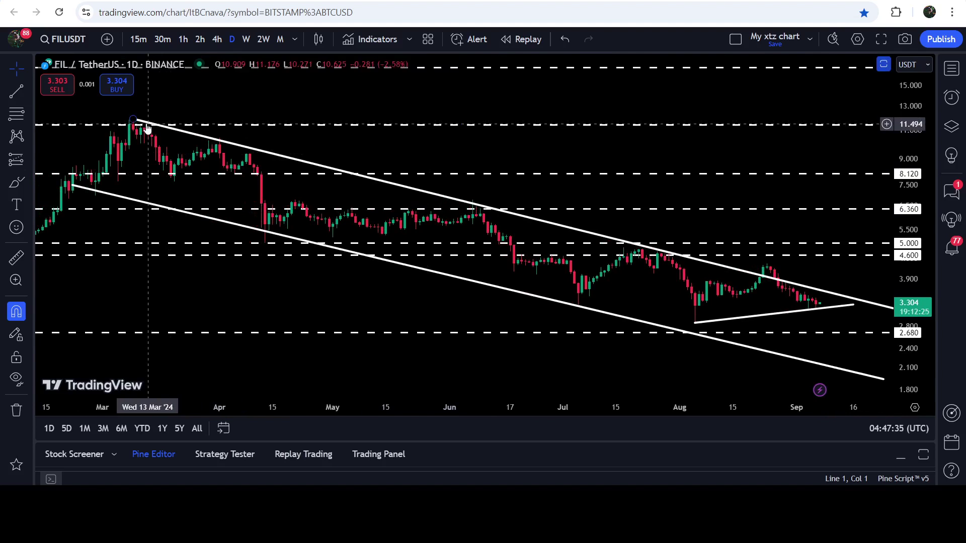
# Switch the FIL chart to 1W candles and zoom the price scale out toward the 2021 highs
pyautogui.write('1w')
pyautogui.press('Return')
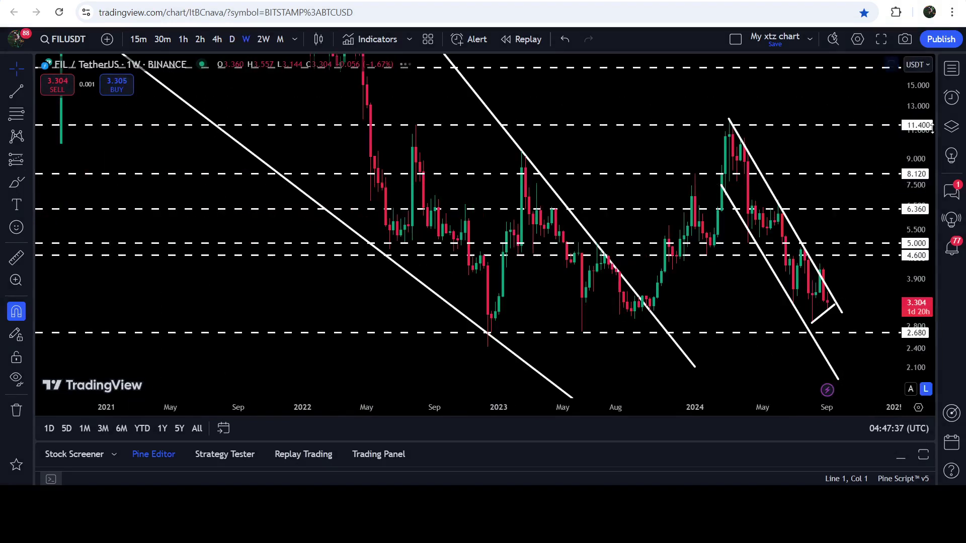
pyautogui.moveTo(923, 212); pyautogui.dragTo(919, 312)
pyautogui.moveTo(459, 130); pyautogui.dragTo(428, 128)
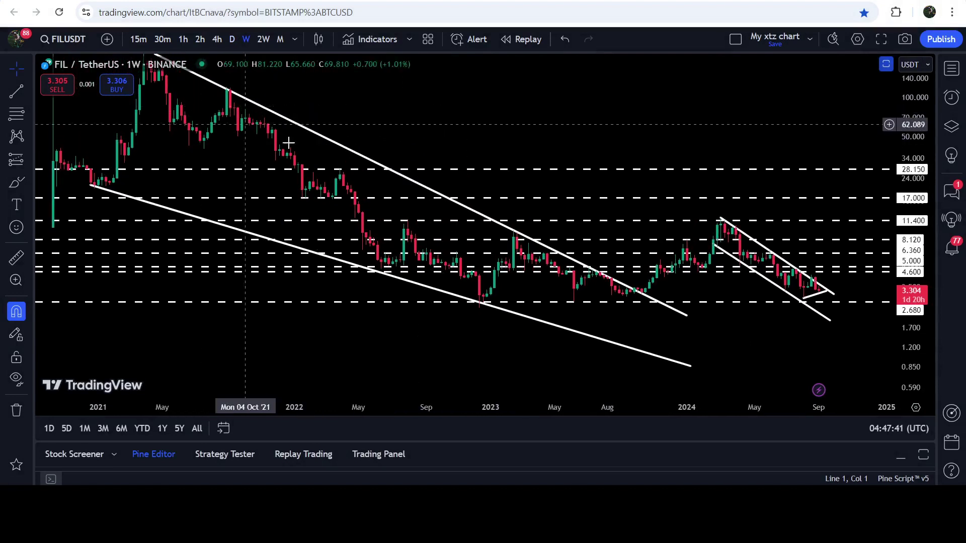
# Centre the weekly chart on the long falling lines from the 2021 peak, then return to YouTube
pyautogui.moveTo(521, 99); pyautogui.dragTo(522, 125)
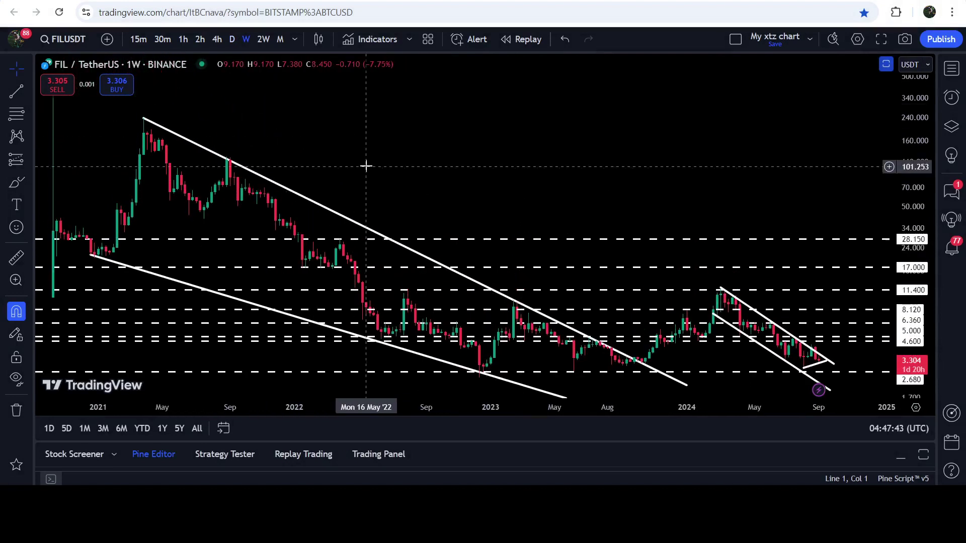
pyautogui.moveTo(367, 164); pyautogui.dragTo(356, 164)
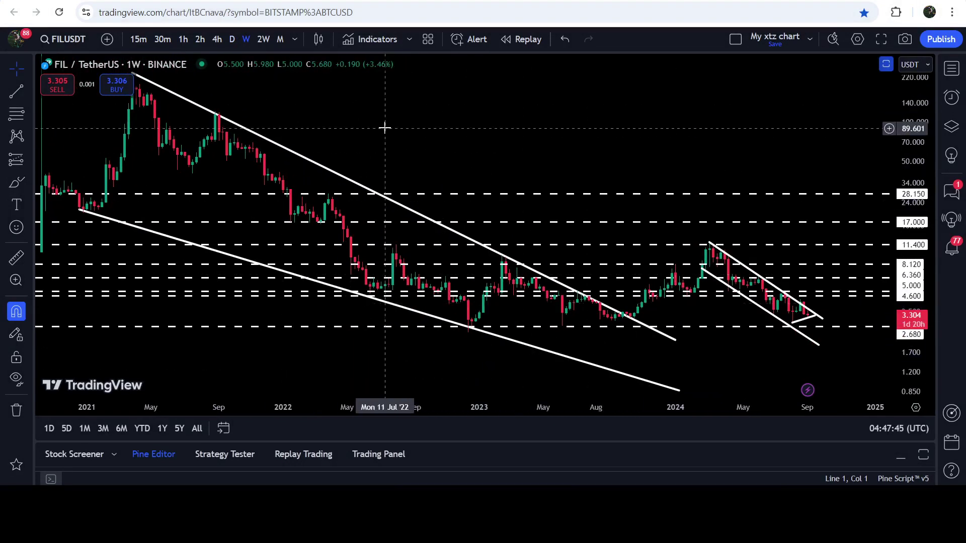
pyautogui.moveTo(393, 135); pyautogui.dragTo(416, 161)
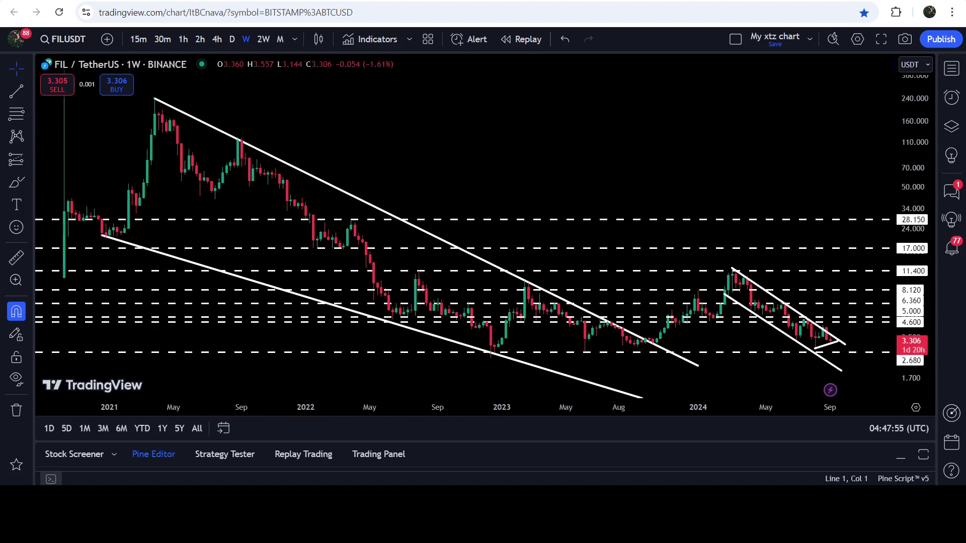
pyautogui.hotkey('ctrl', 'Tab')
# Scroll the Membership feed down to the SHIBA INU and Phala Network (PHA) prediction posts
pyautogui.scroll(-5, 787, 209)
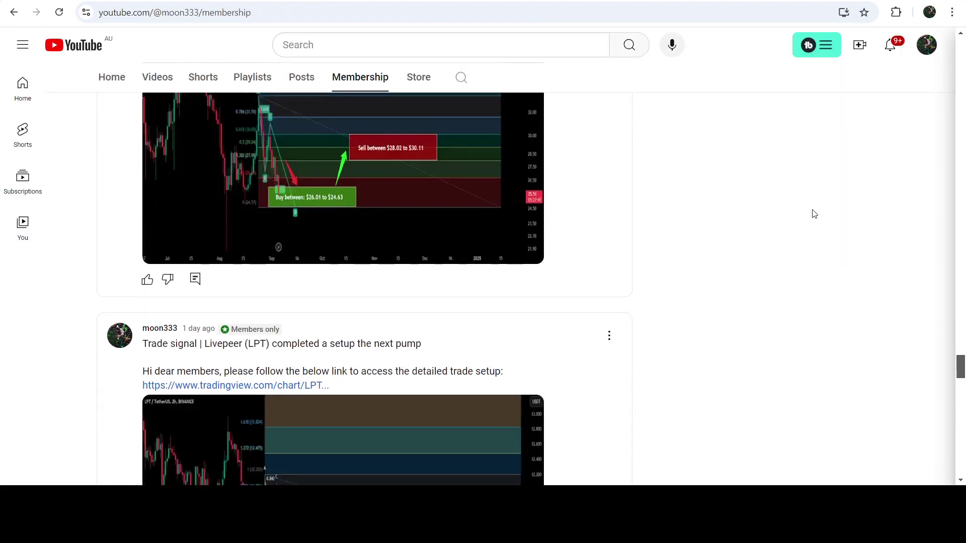
pyautogui.scroll(-5, 820, 215)
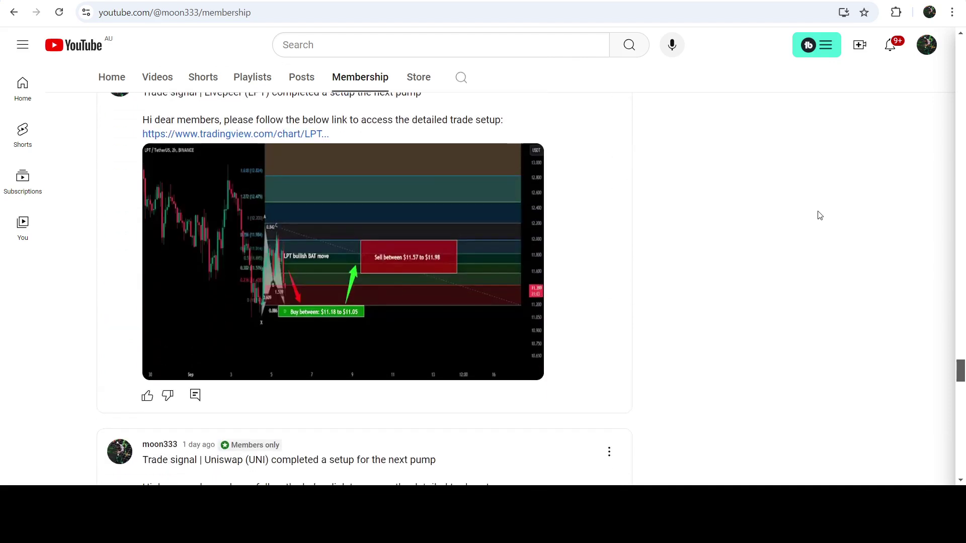
pyautogui.scroll(-6, 884, 247)
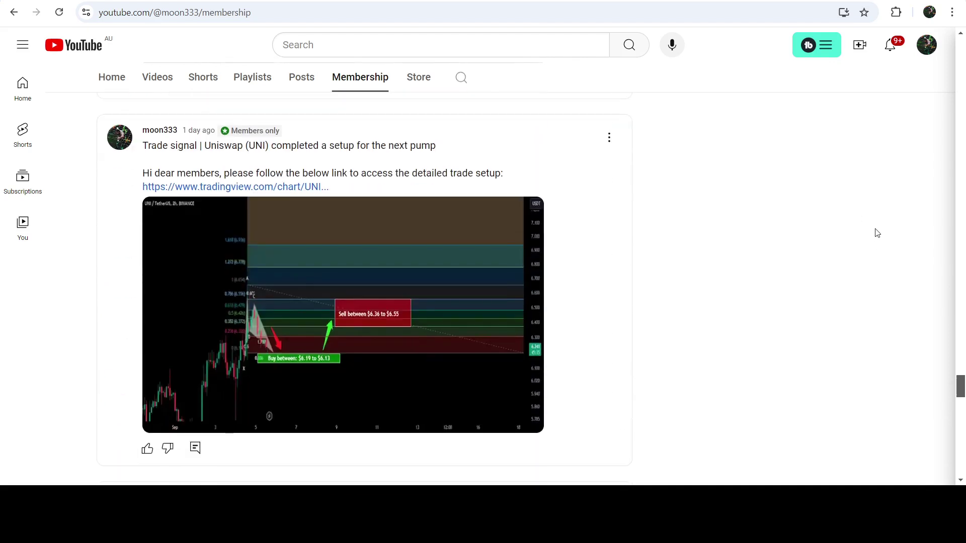
pyautogui.scroll(-7, 877, 233)
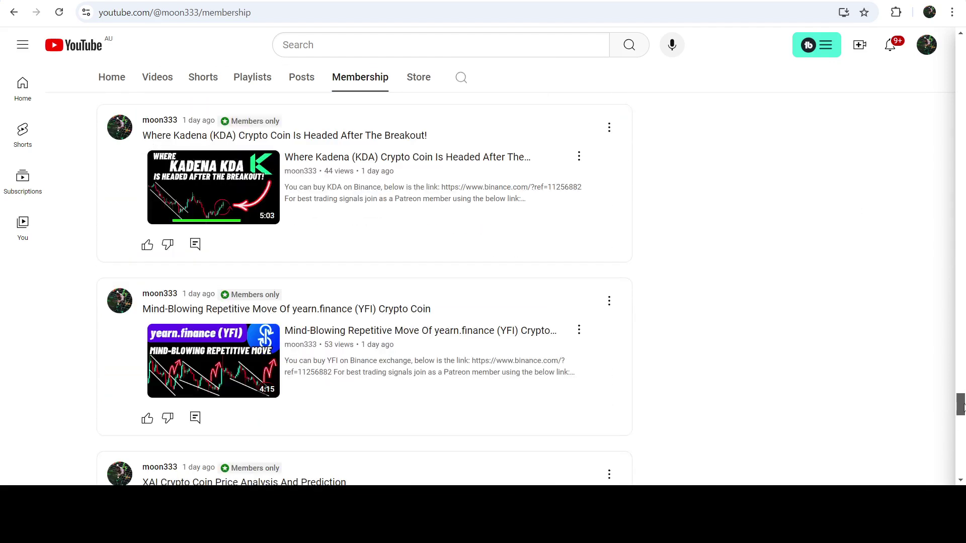
pyautogui.moveTo(961, 406); pyautogui.dragTo(960, 464)
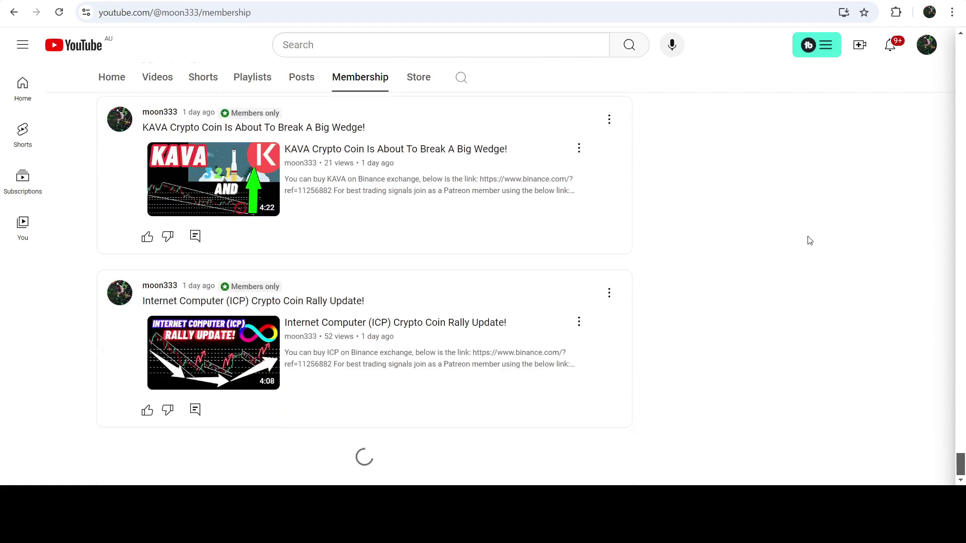
pyautogui.scroll(-7, 878, 204)
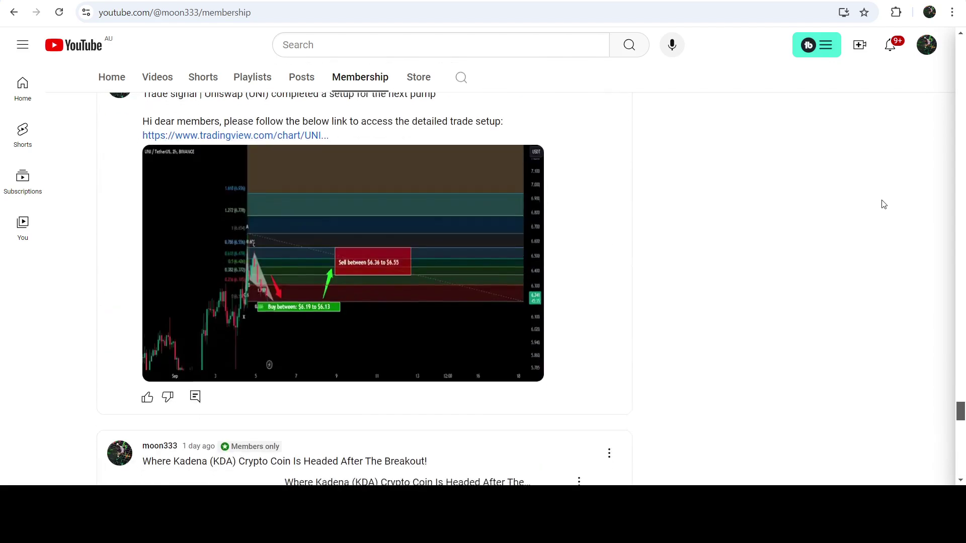
pyautogui.scroll(-4, 885, 204)
pyautogui.scroll(-5, 884, 205)
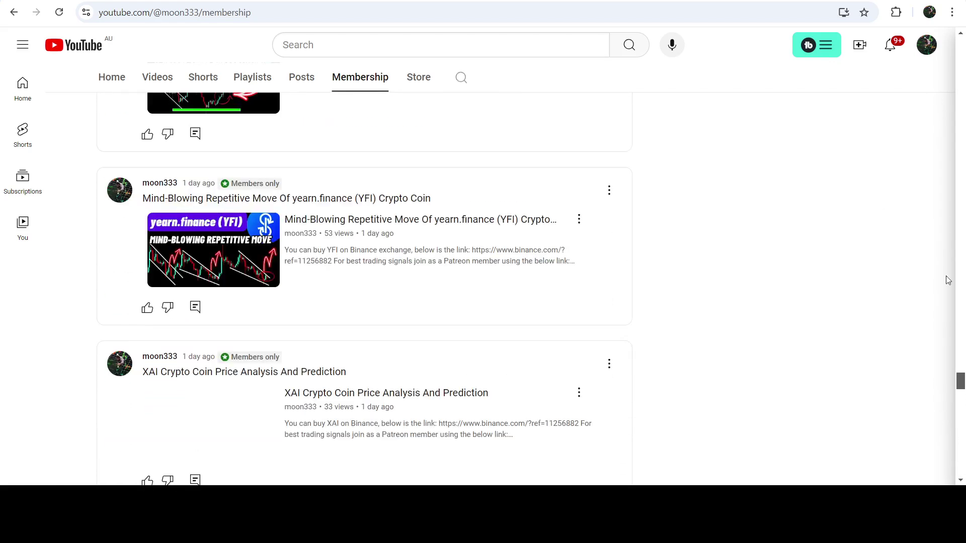
pyautogui.scroll(-10, 921, 304)
pyautogui.scroll(-2, 919, 302)
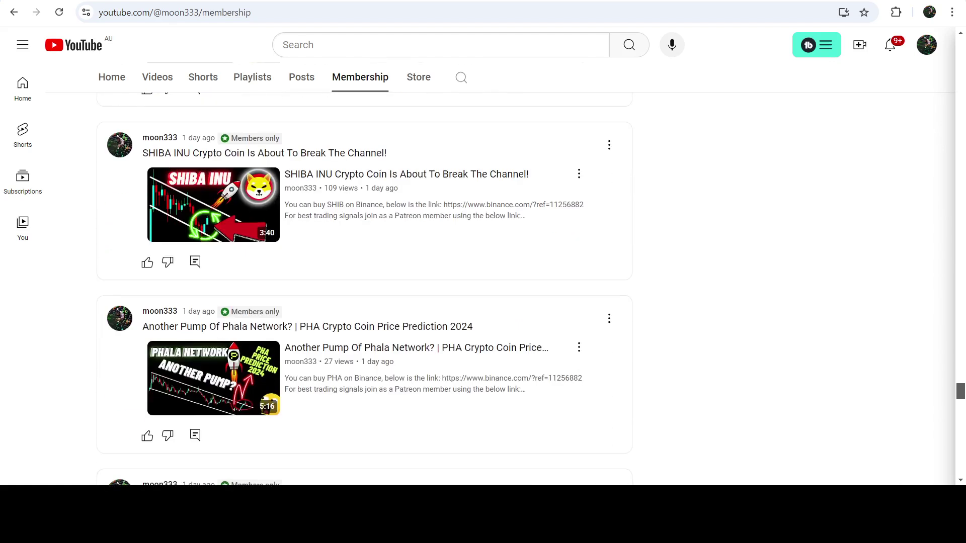